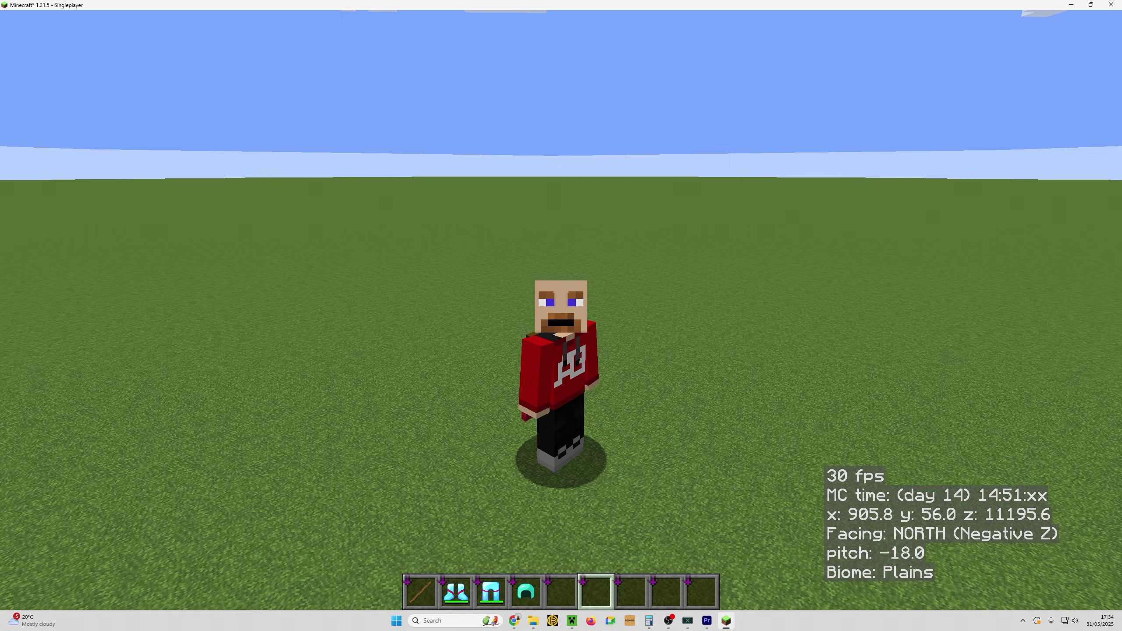
Step: View the Litematica main menu and find the Litematica entry in the list of installed mods
key(m)
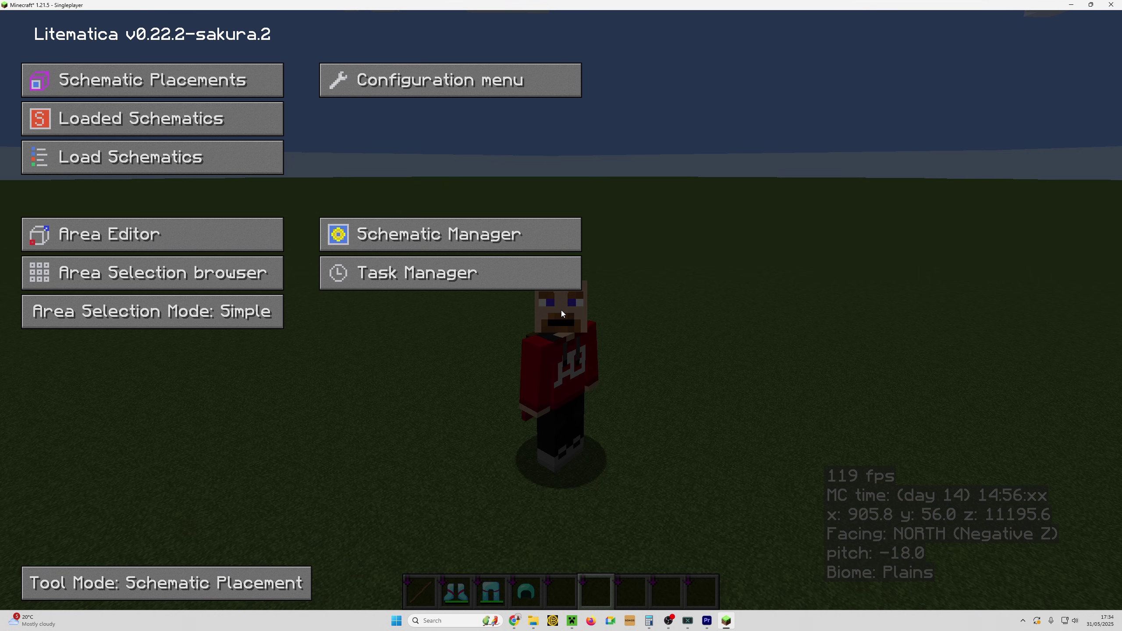
key(Escape)
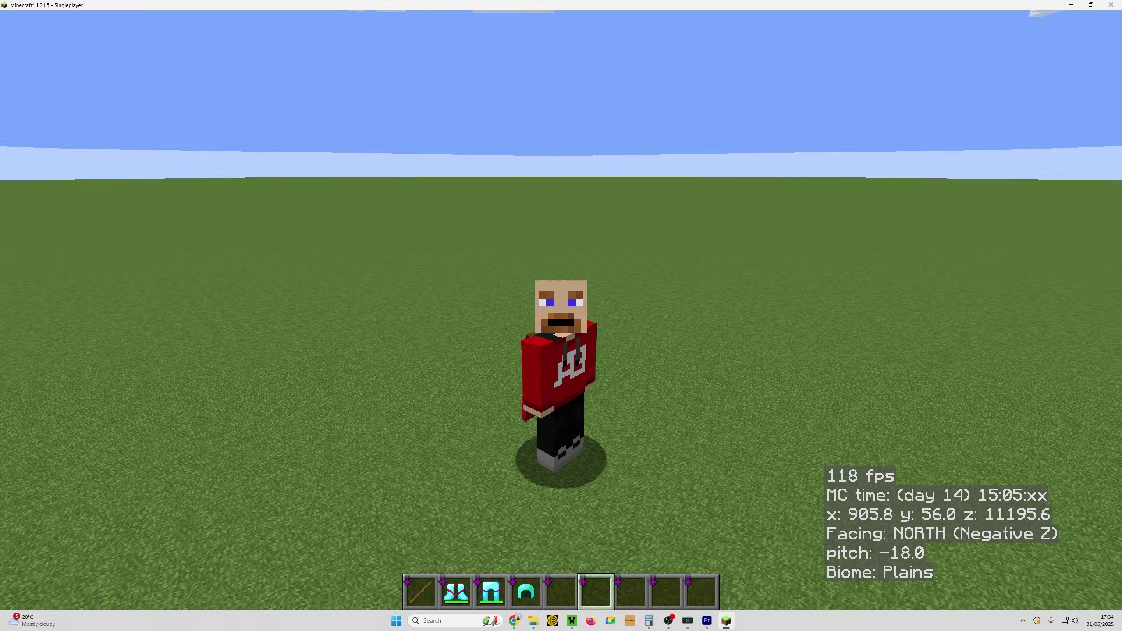
key(Escape)
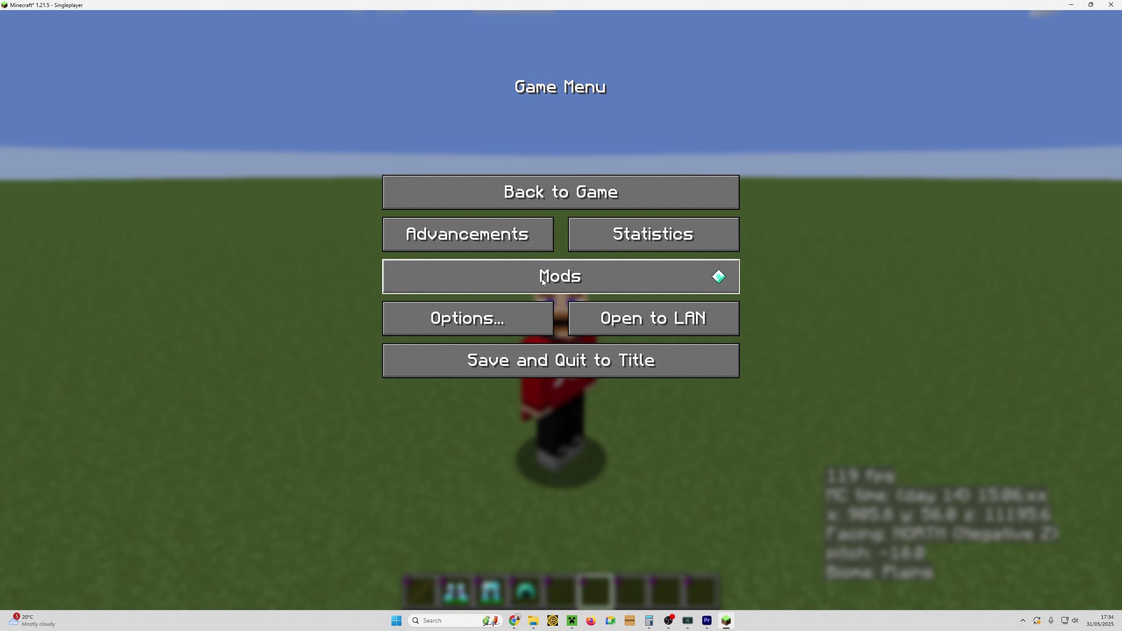
click(542, 280)
scroll(233, 393, down, 3)
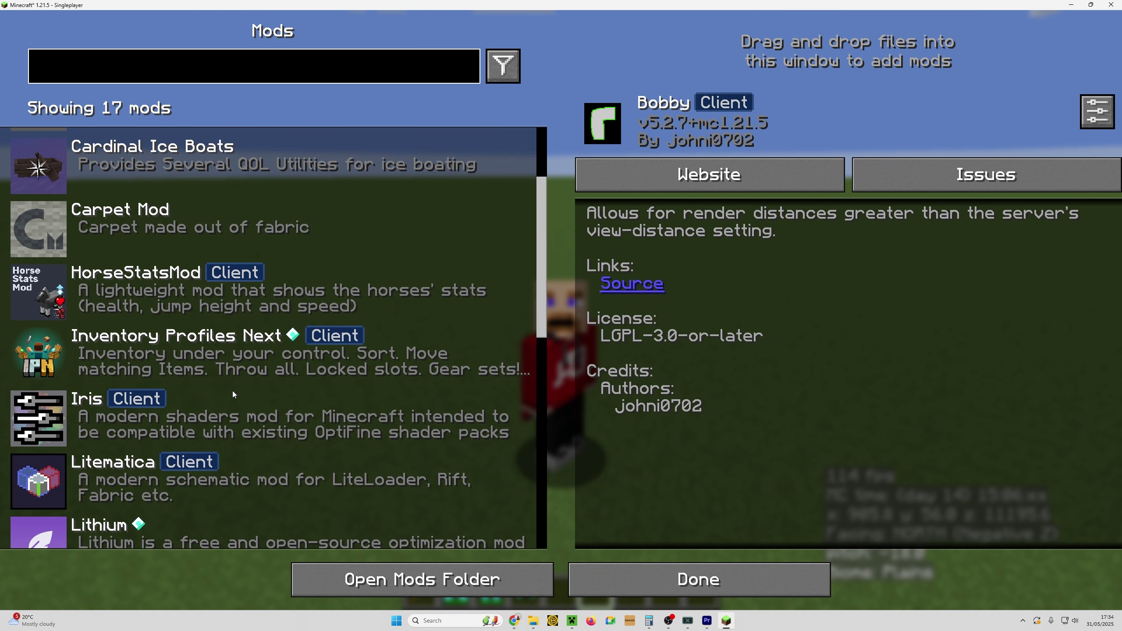
scroll(232, 391, down, 2)
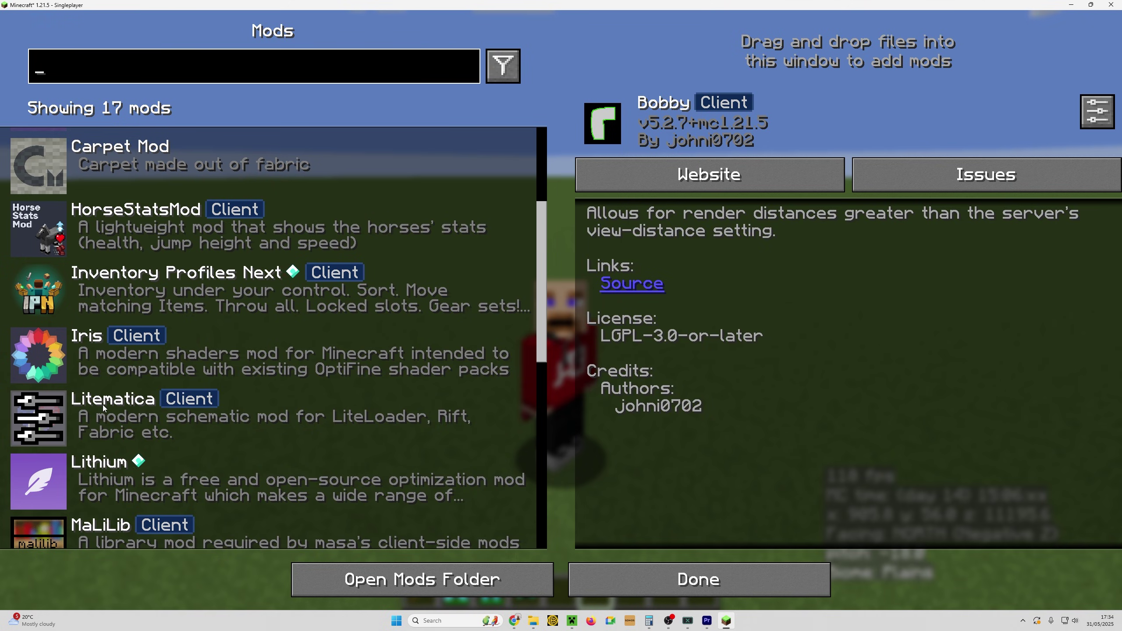
key(Escape)
key(Escape)
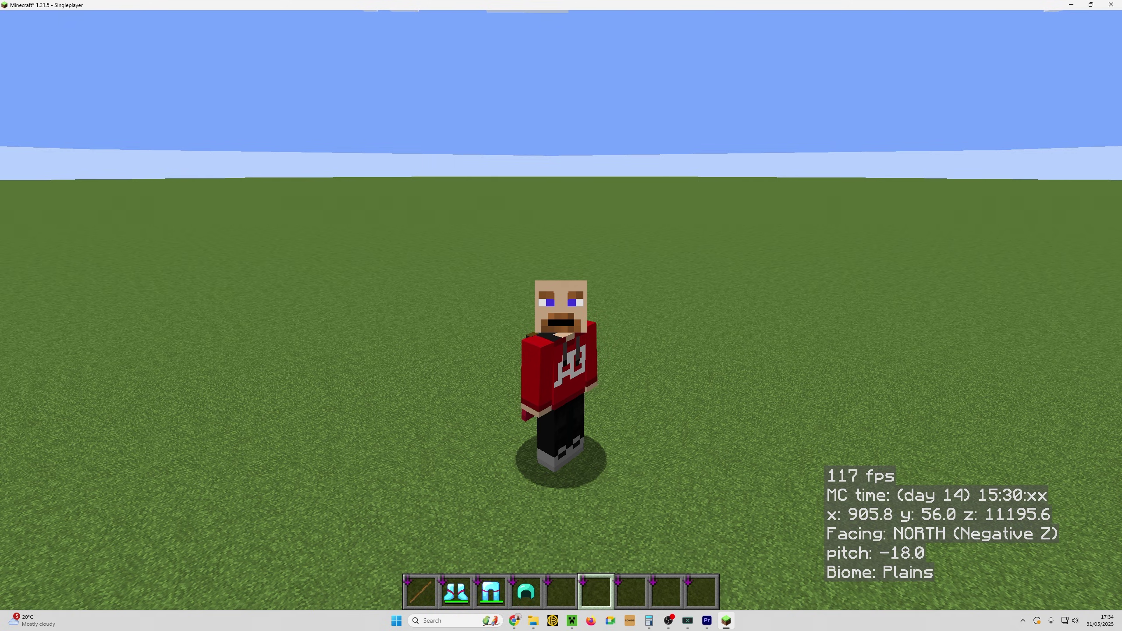
Step: Open the game's resource pack folder in File Explorer from the resource pack options
mouse_move(561, 310)
key(Escape)
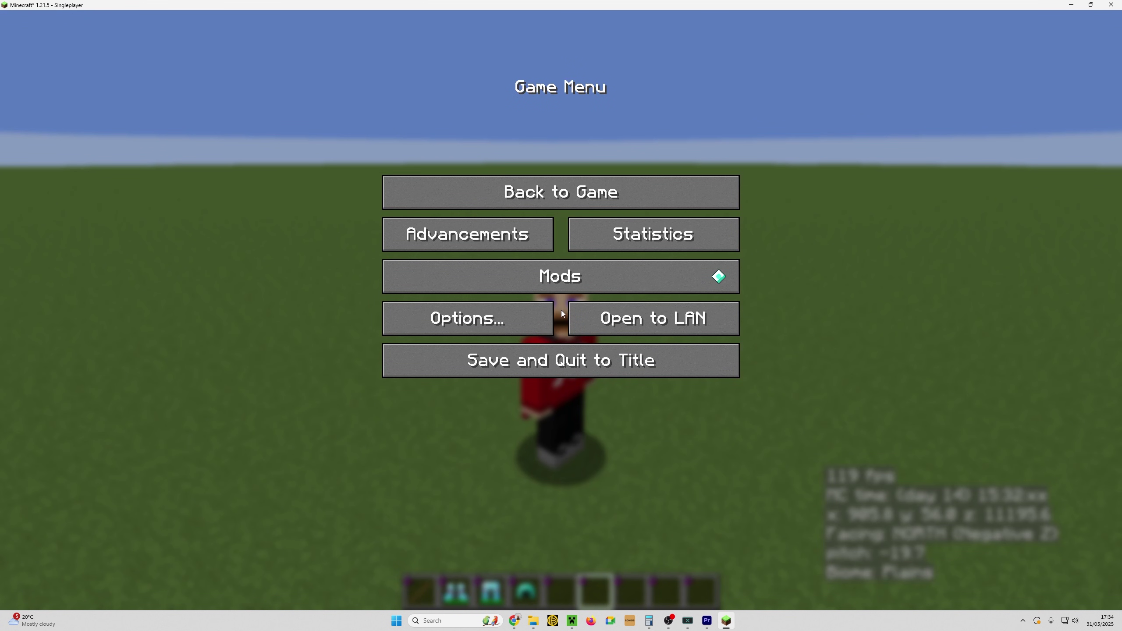
click(532, 319)
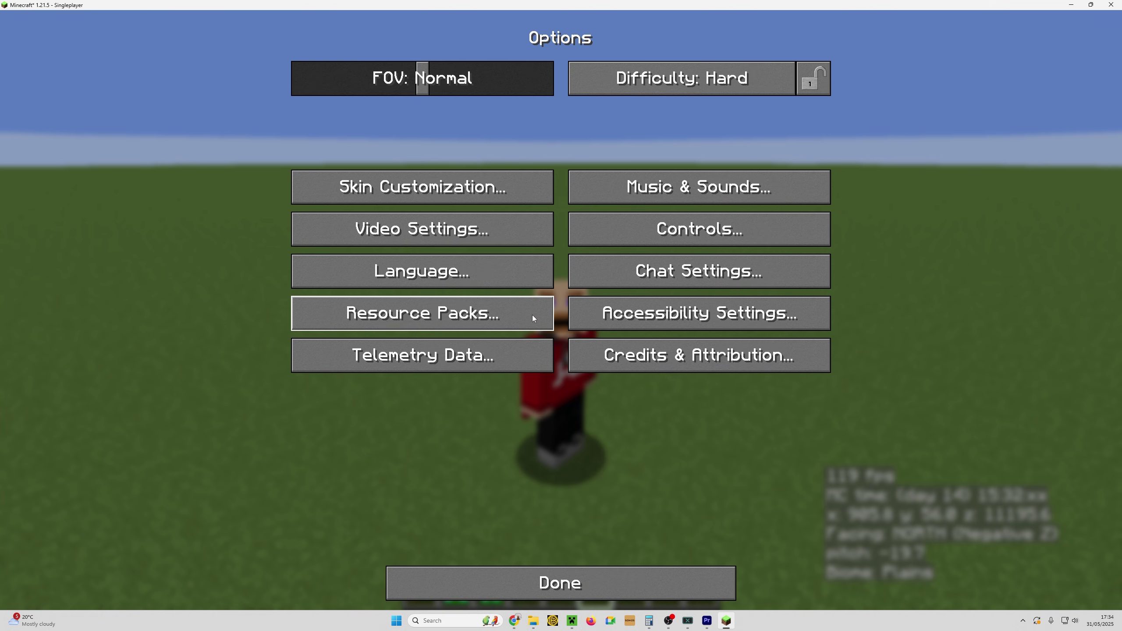
click(500, 312)
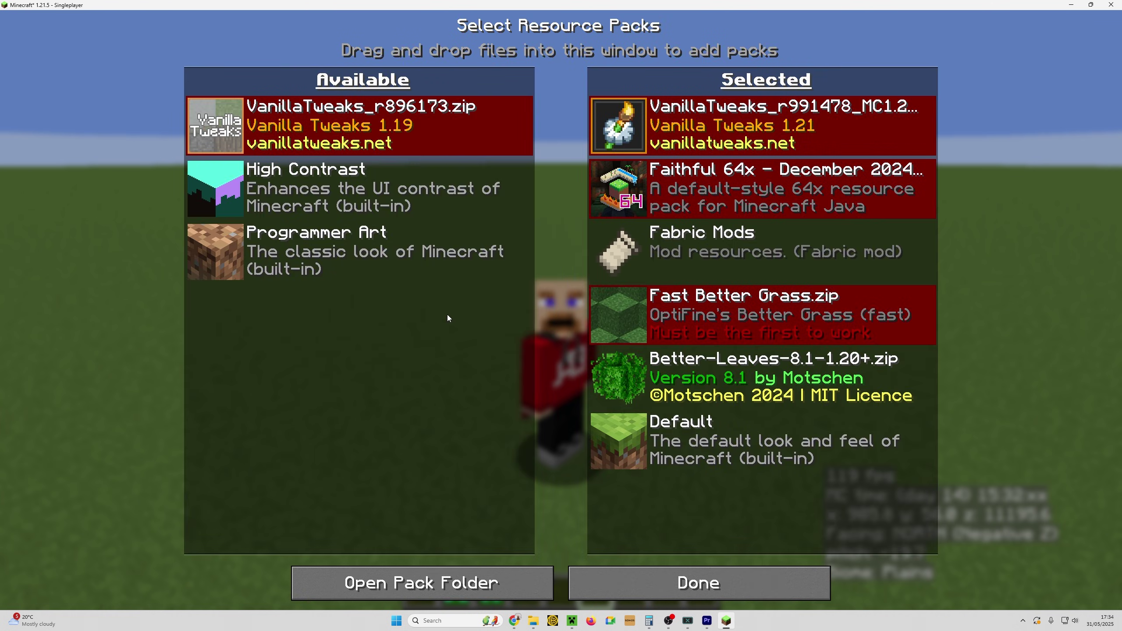
click(466, 588)
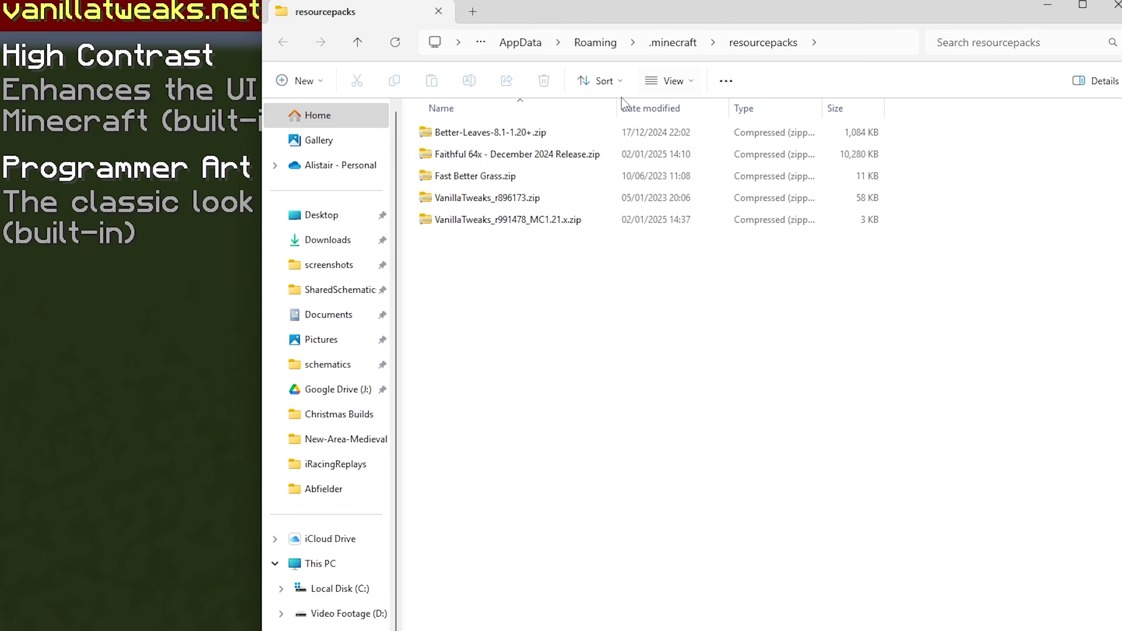
Step: Go up to the .minecraft folder, open its schematics folder to view the files, and return to the game
click(360, 52)
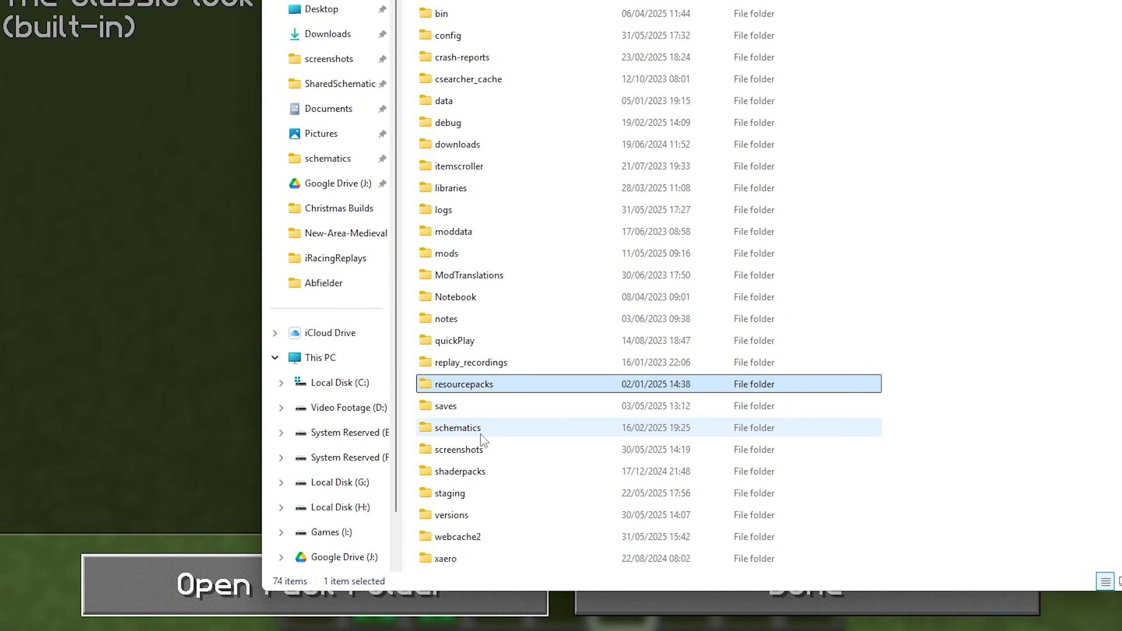
click(481, 435)
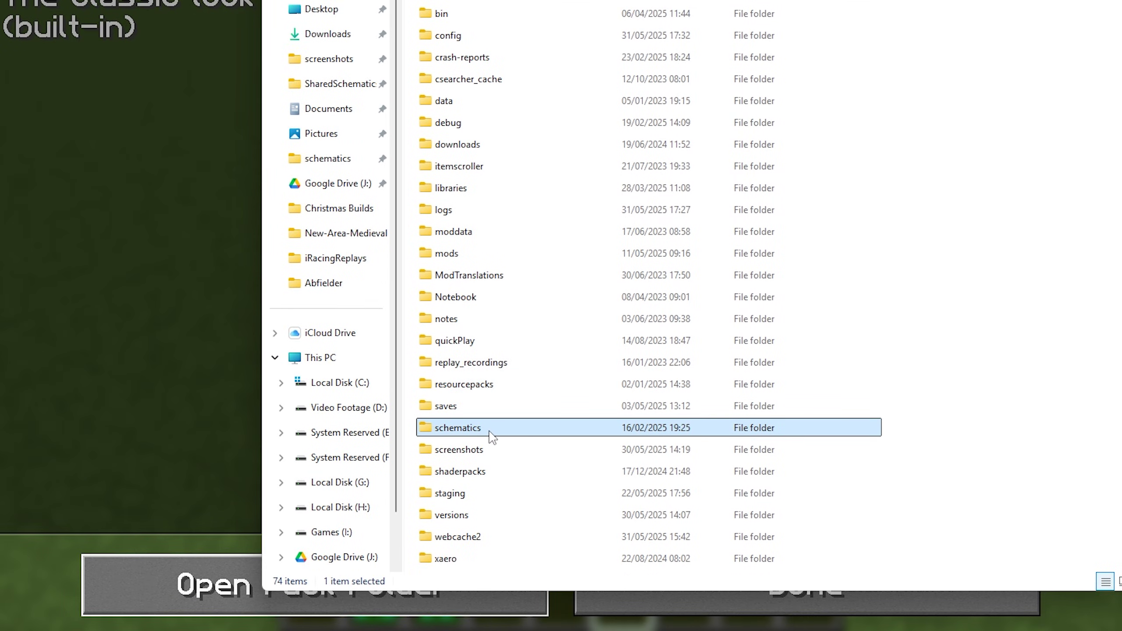
double_click(491, 436)
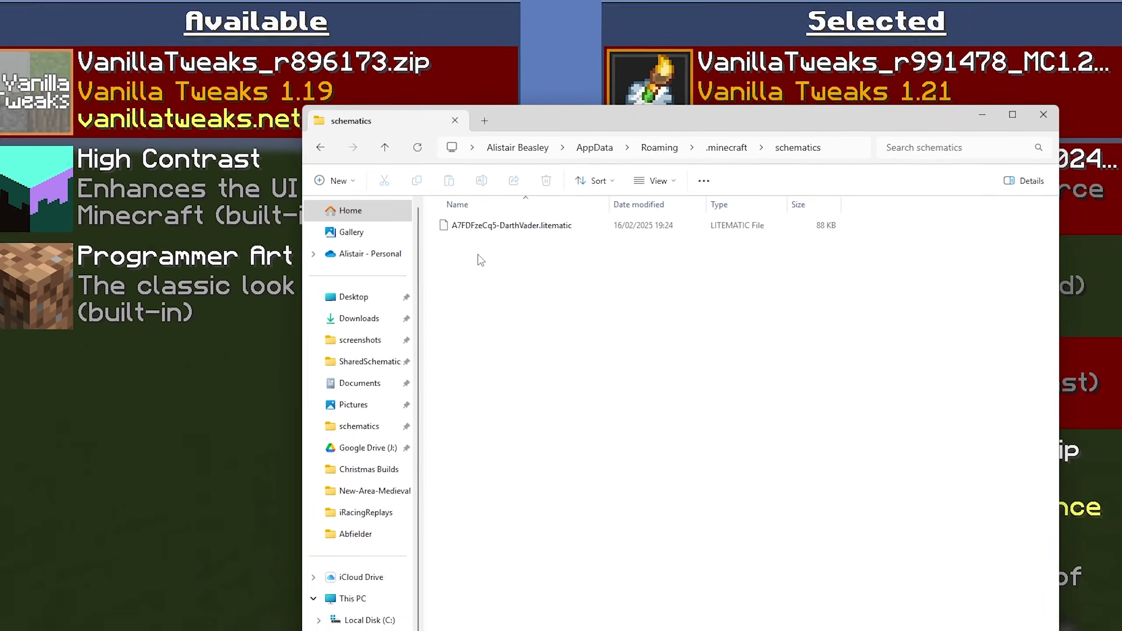
click(3, 420)
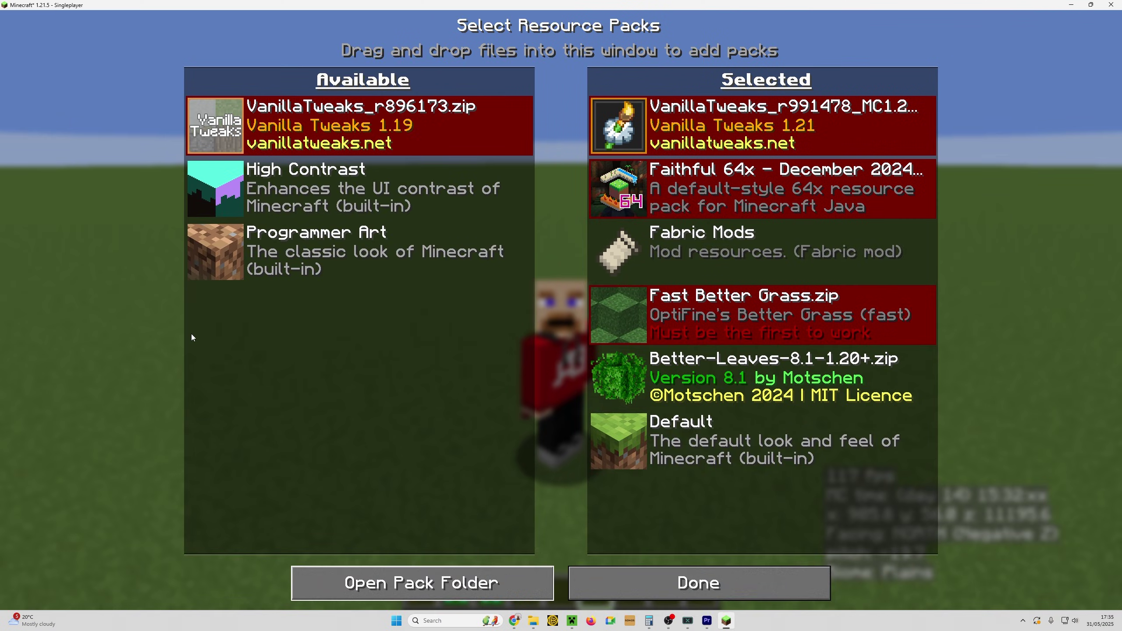
key(Escape)
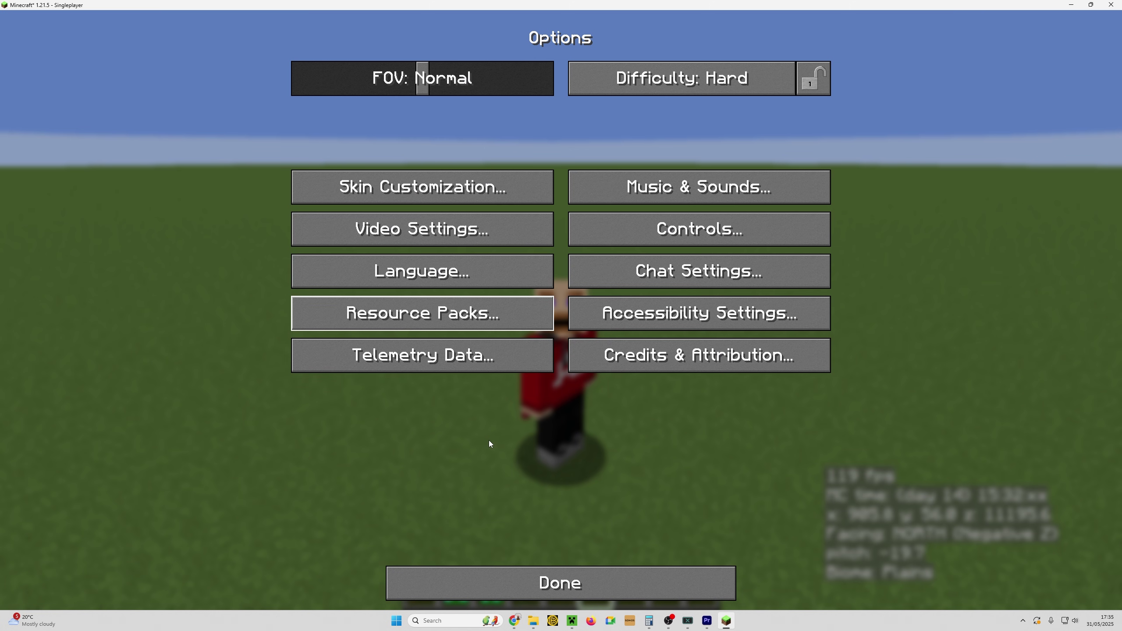
key(Escape)
key(Escape)
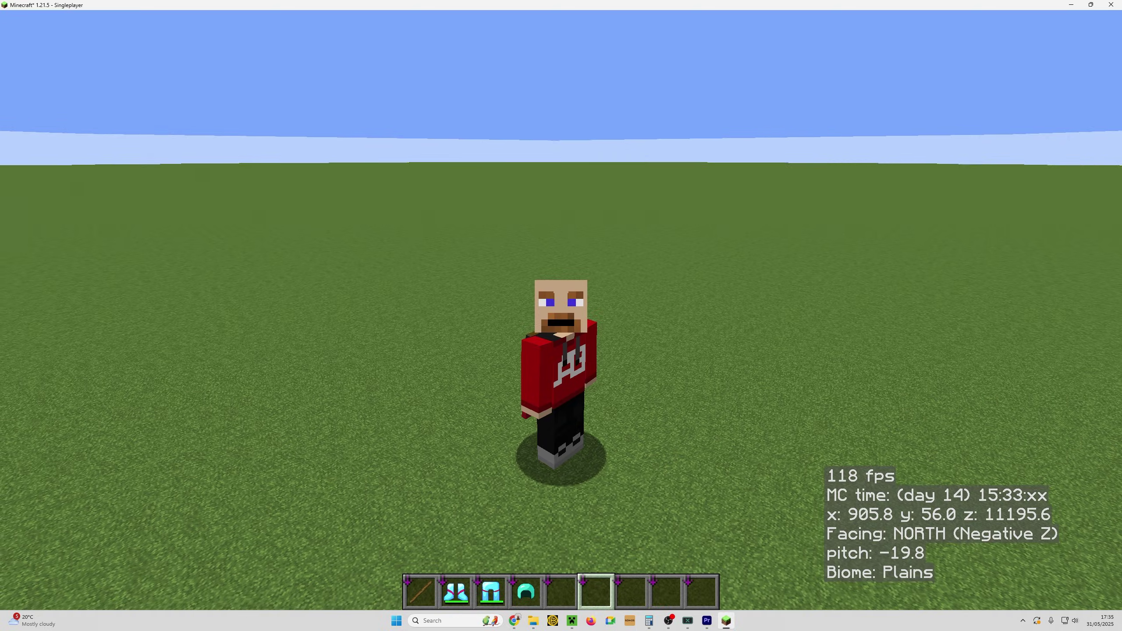
Step: View the schematics available to load in Litematica's default schematics folder
key(m)
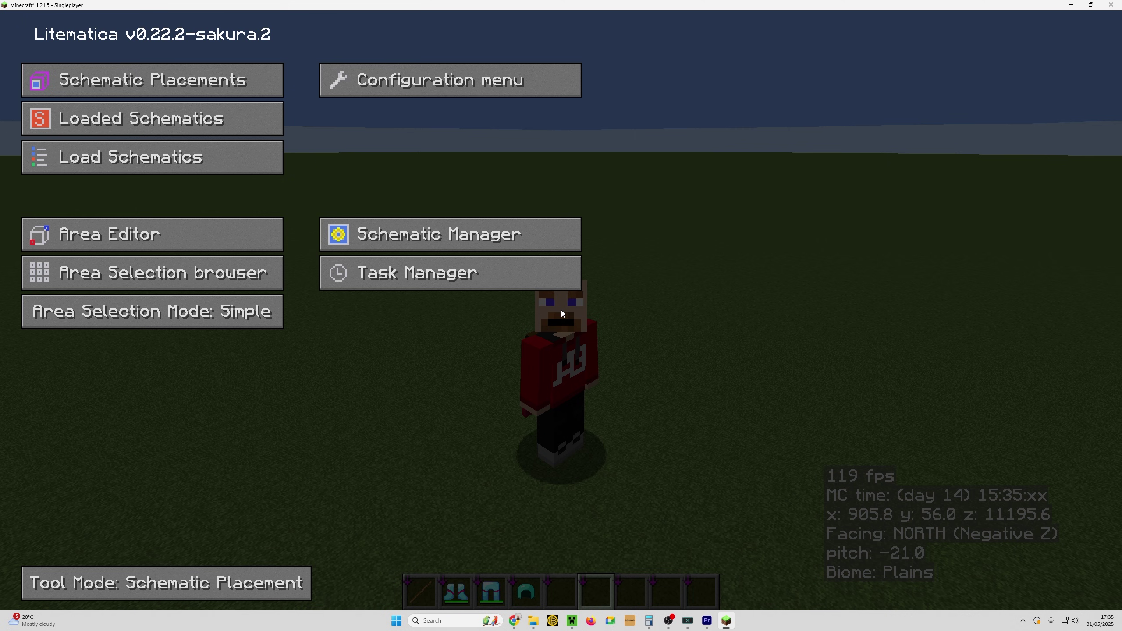
click(191, 163)
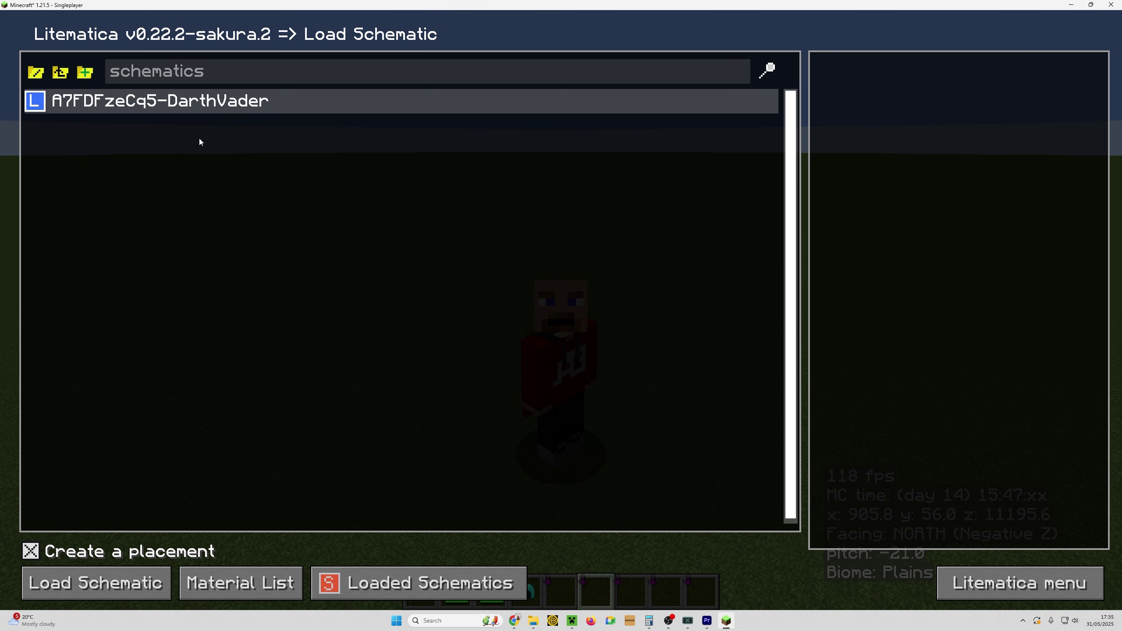
key(Escape)
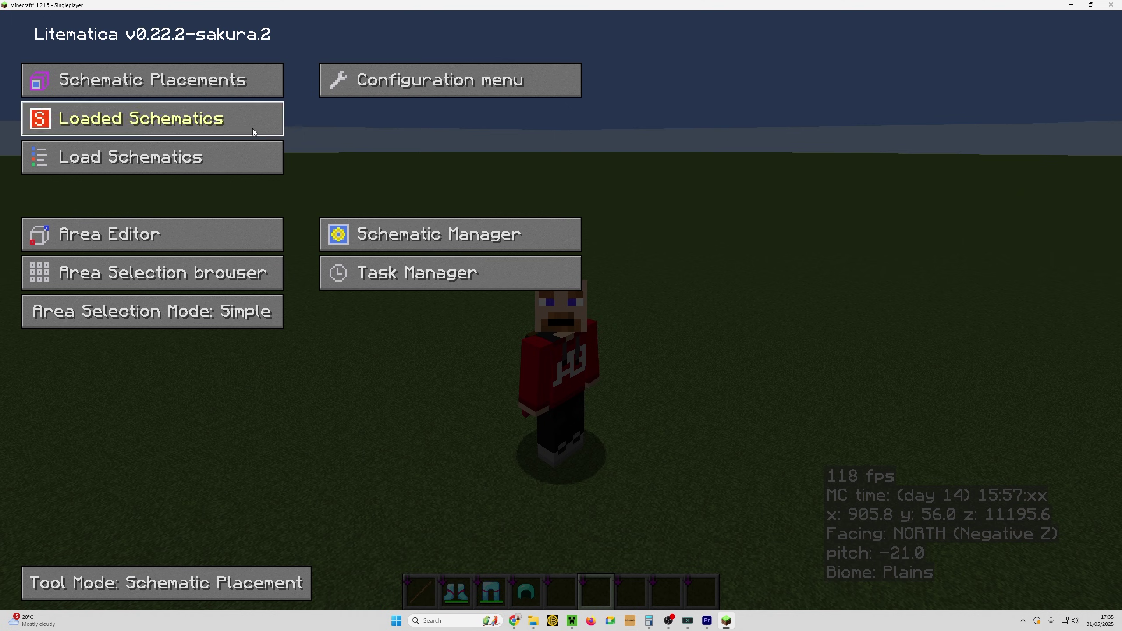
Step: Search the Litematica configuration for "direct" and set customSchematicBaseDirectoryEnabled to true
click(397, 94)
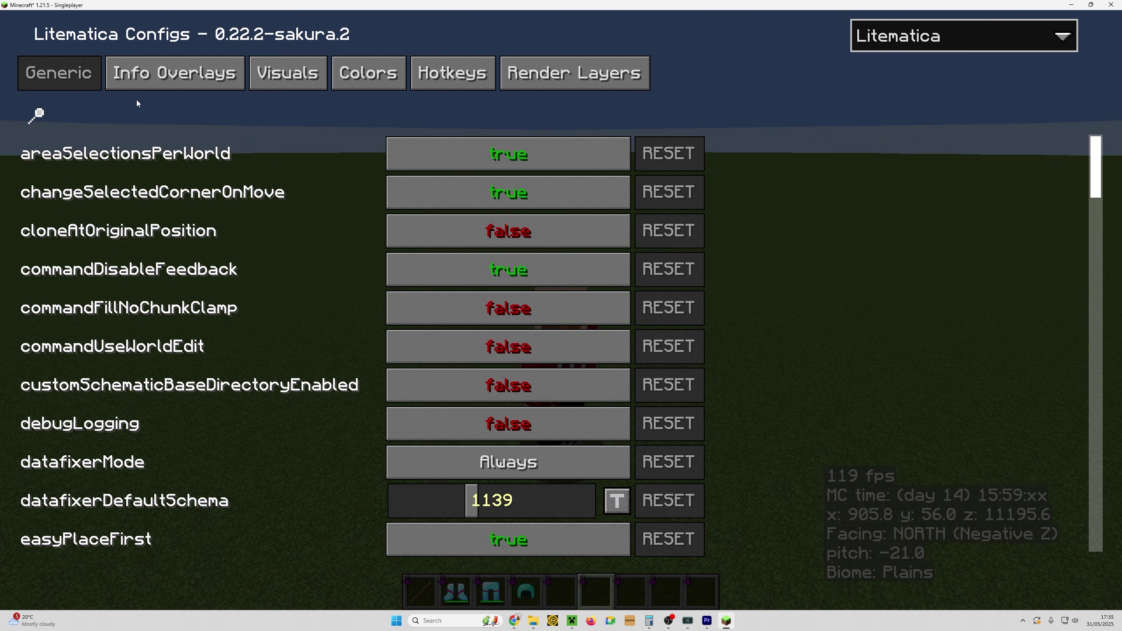
click(37, 116)
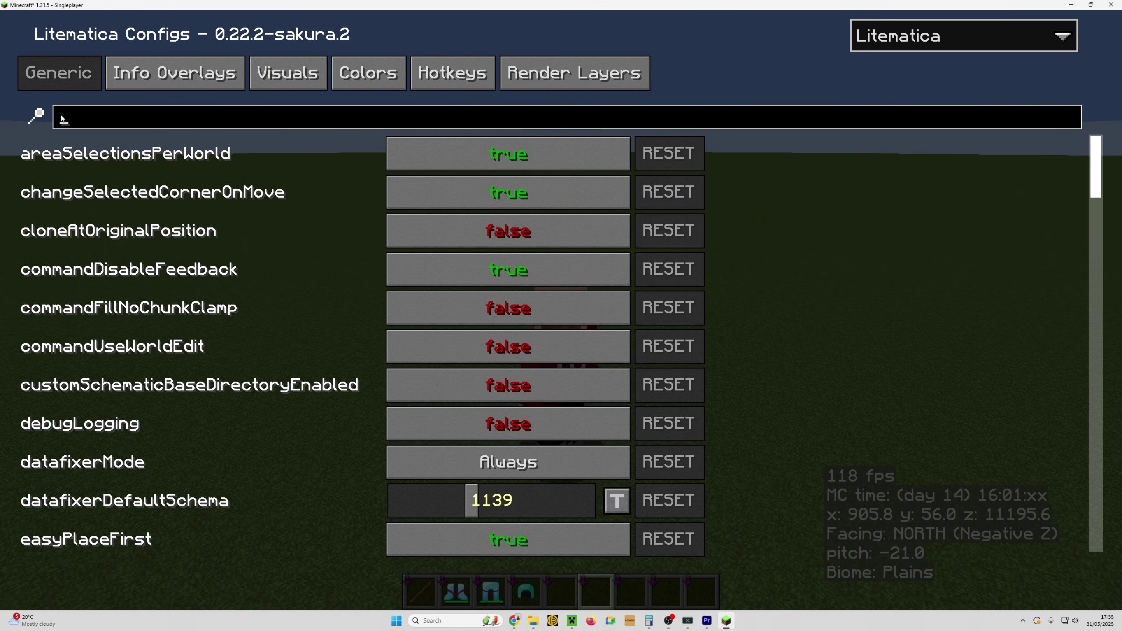
text(direct)
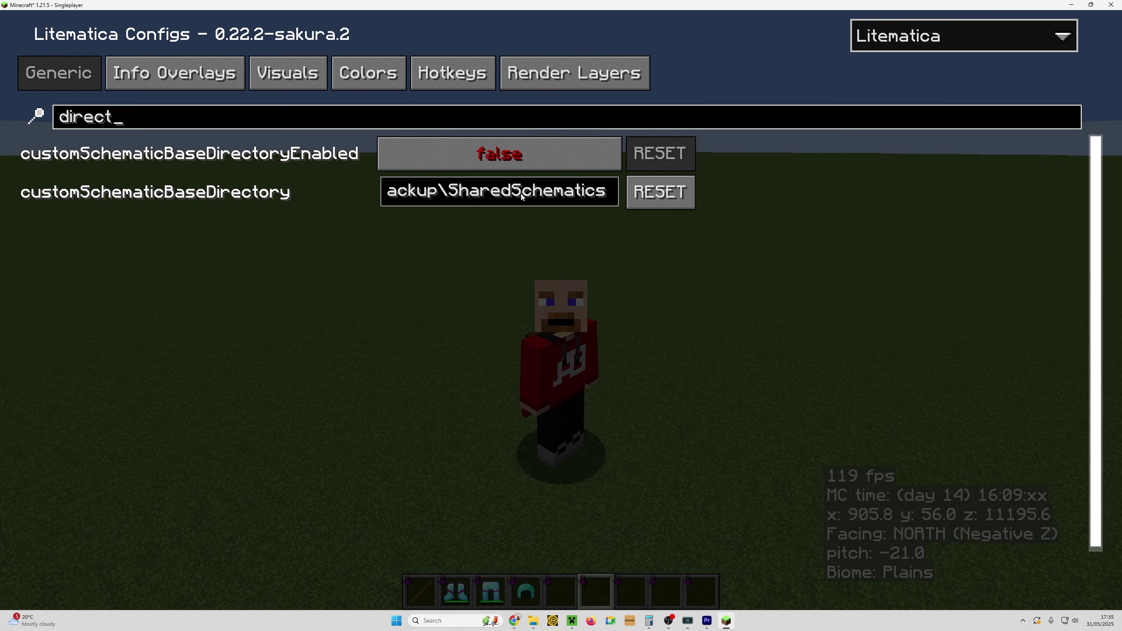
mouse_move(207, 191)
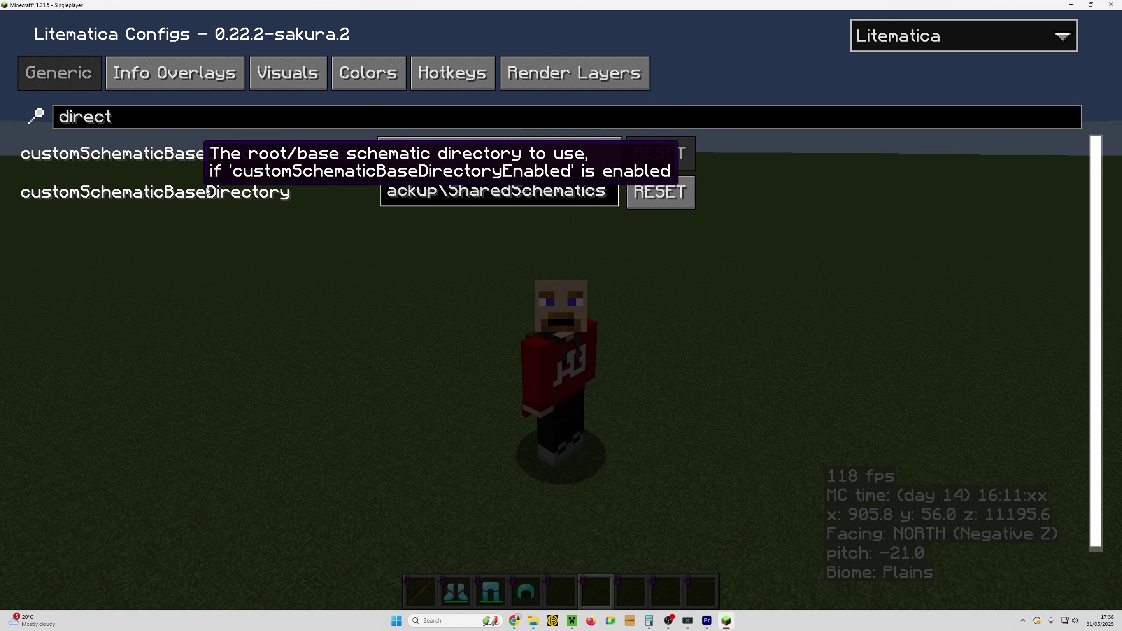
click(502, 191)
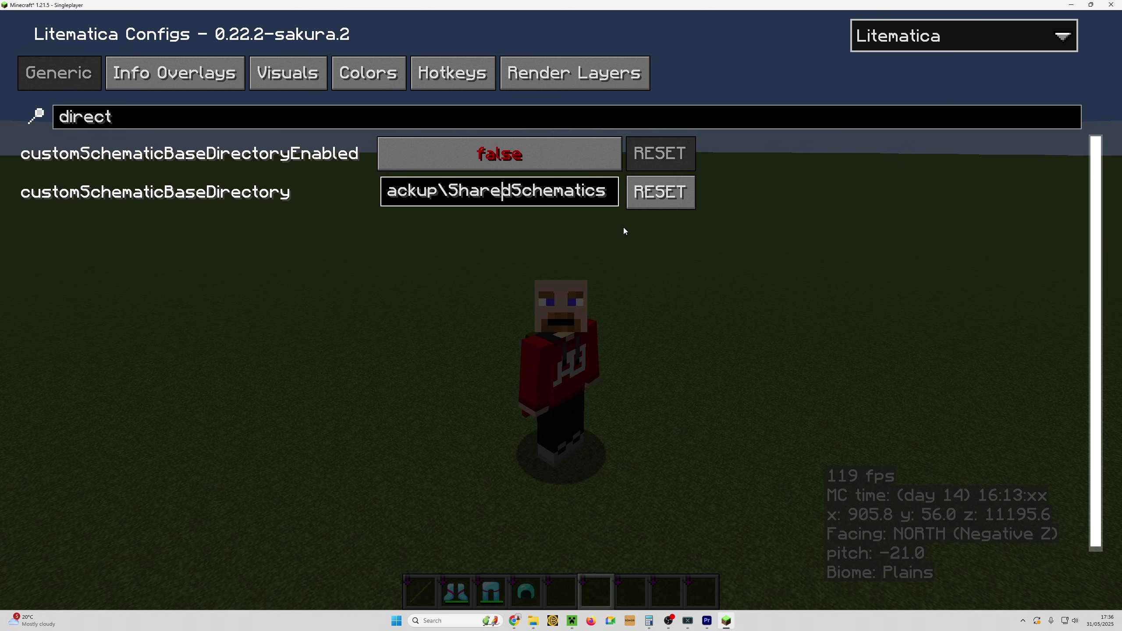
click(576, 163)
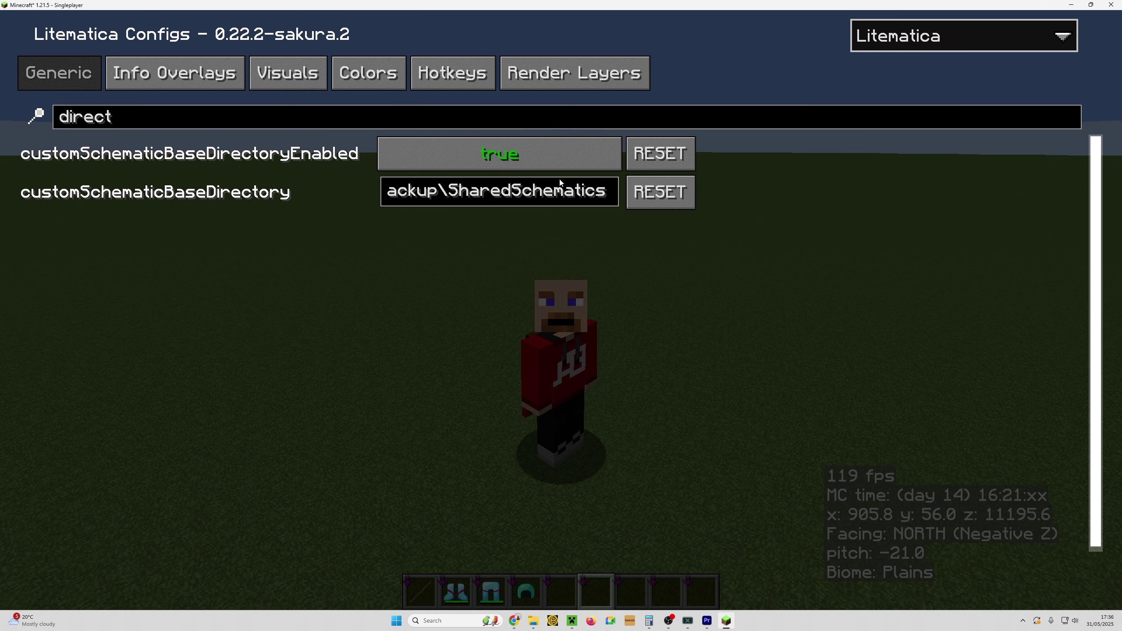
key(Escape)
key(Escape)
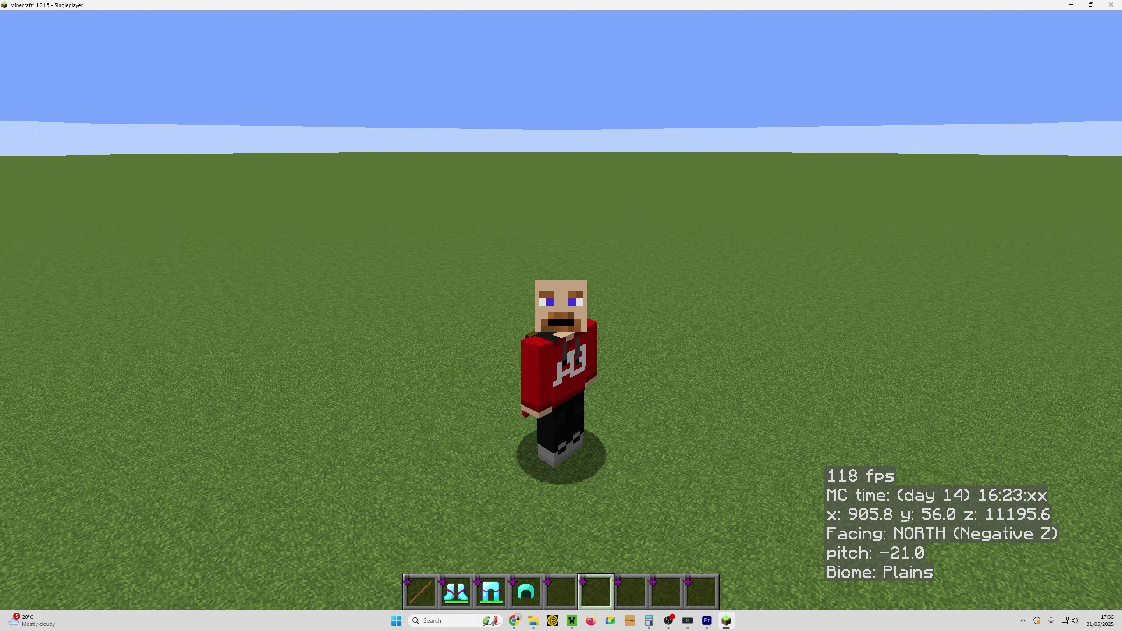
Step: Browse Litematica's loadable schematics again and go up from the .minecraft schematics folder
key(m)
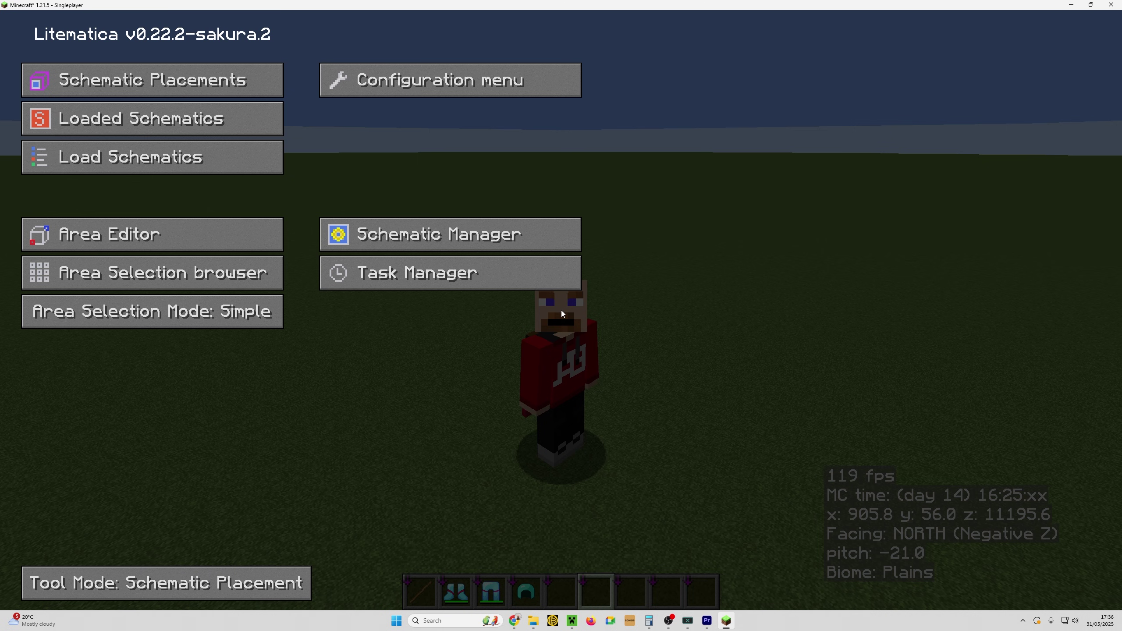
click(193, 165)
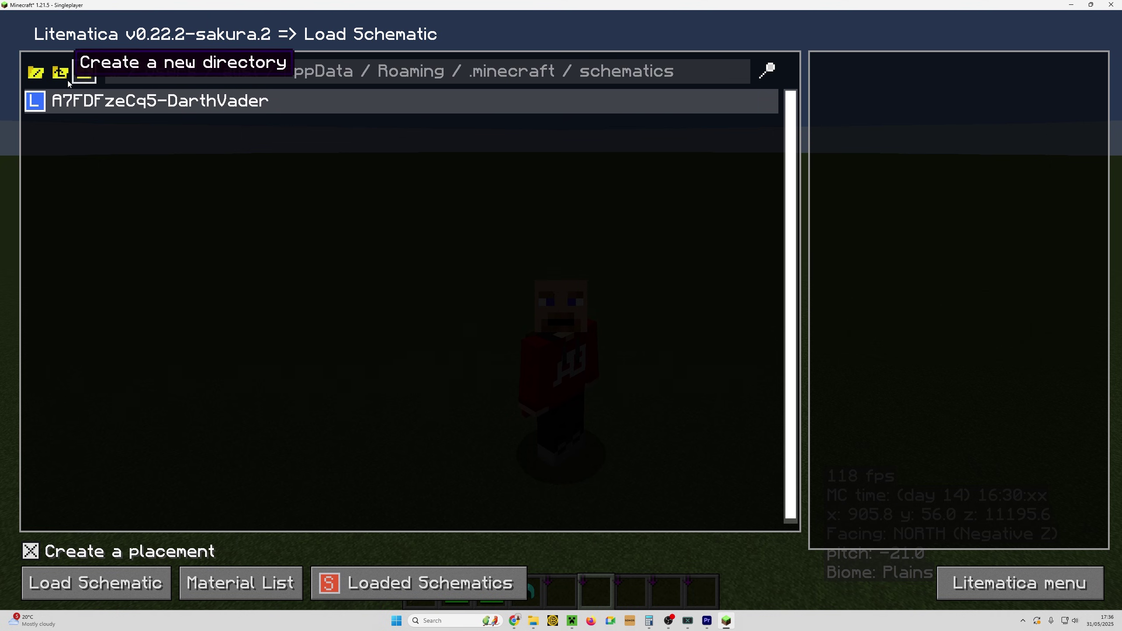
click(54, 76)
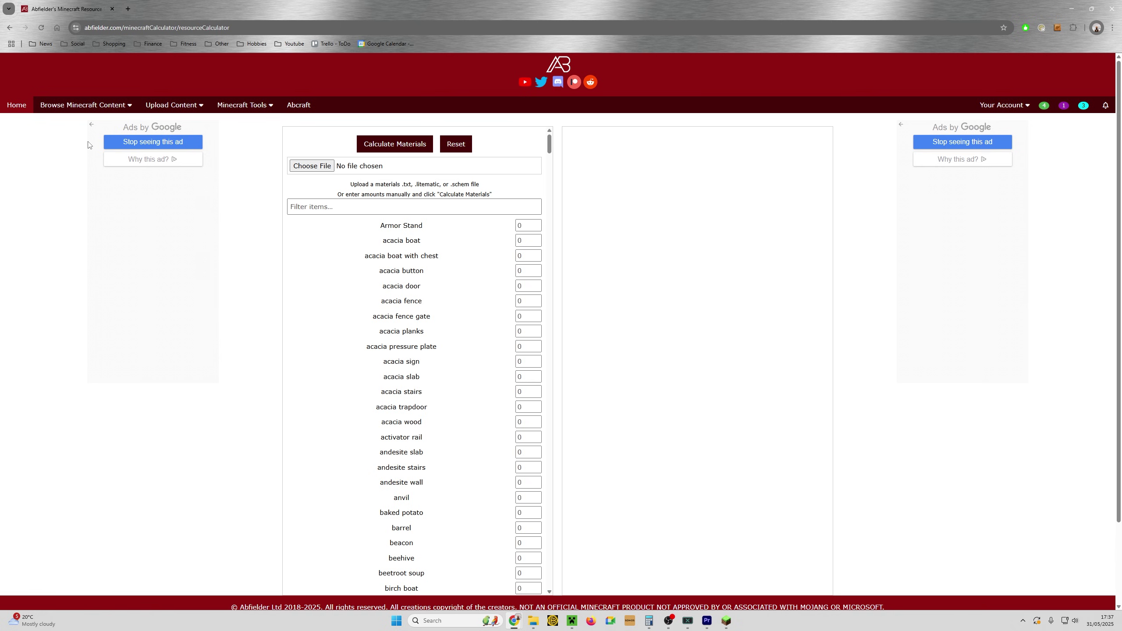
Step: In the Abfielder web resource calculator, upload abfielder-storage-building.litematic to calculate its required materials
click(312, 167)
scroll(477, 300, down, 10)
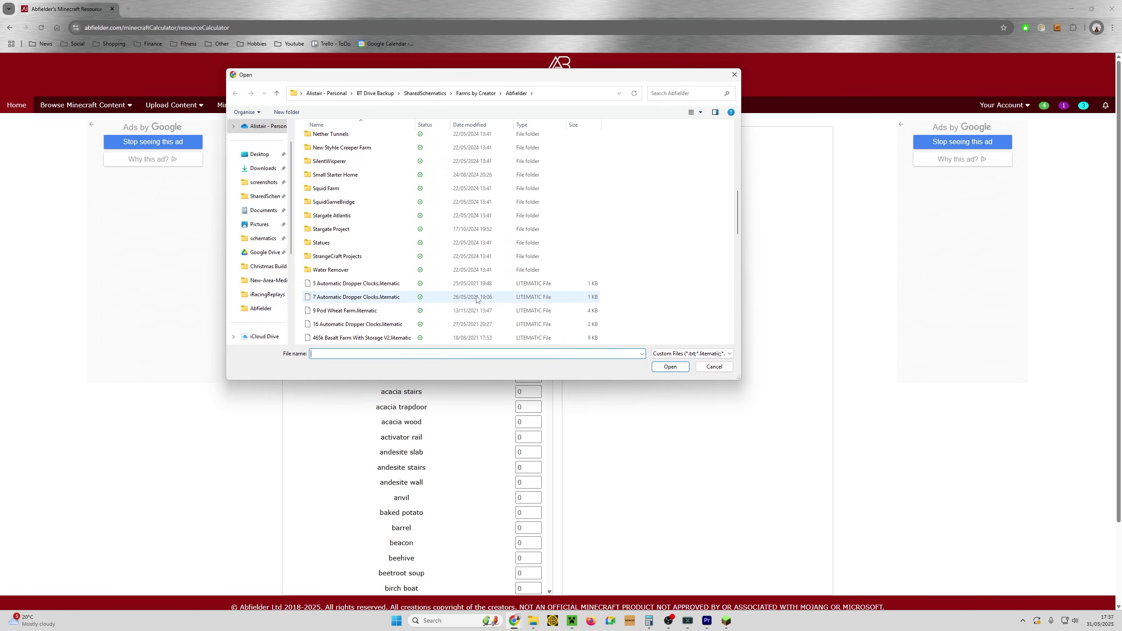
scroll(477, 300, down, 1)
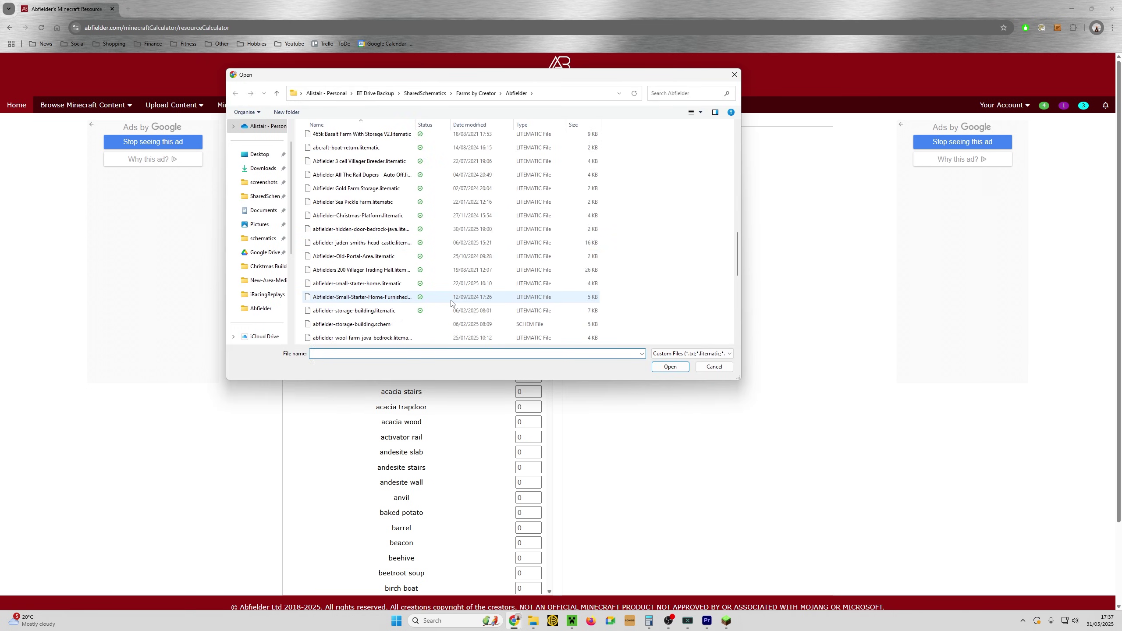
click(425, 310)
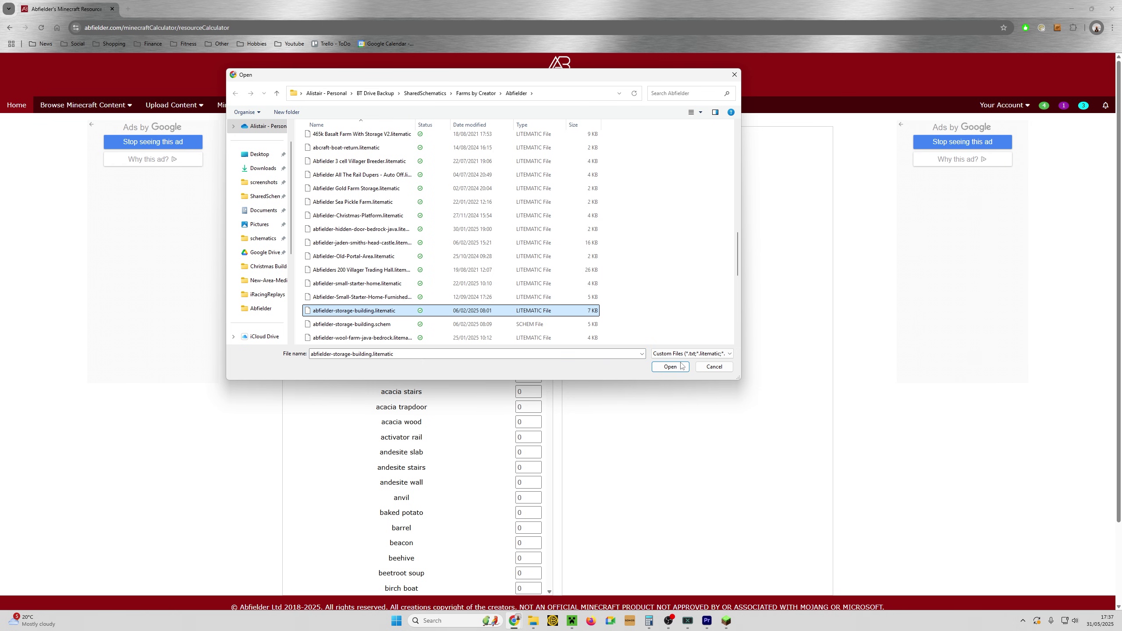
click(670, 366)
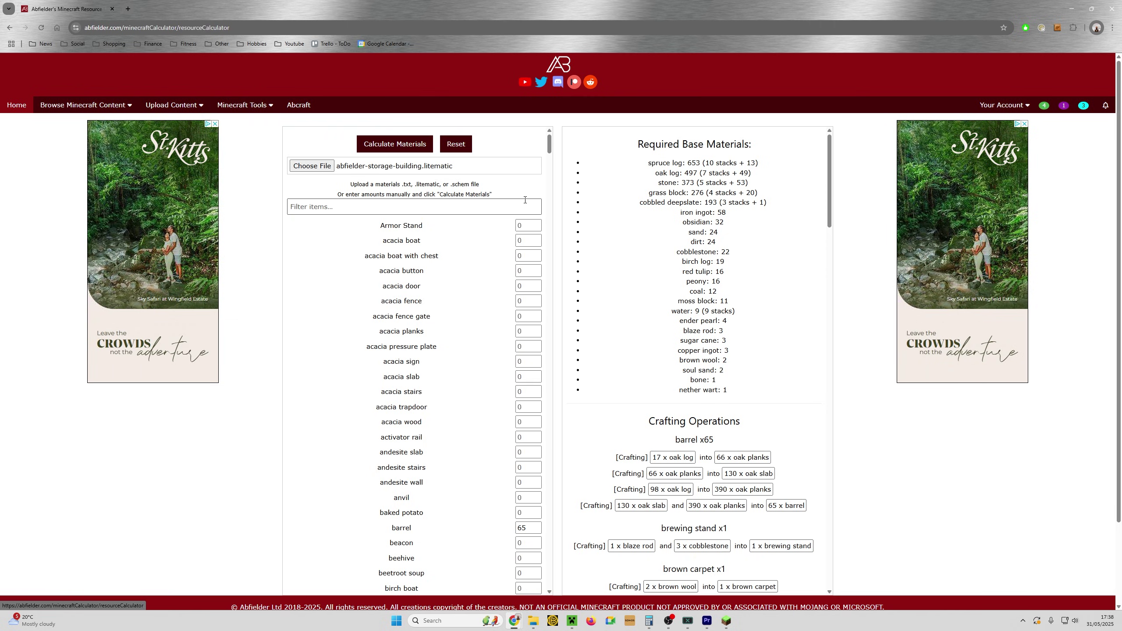
mouse_move(238, 110)
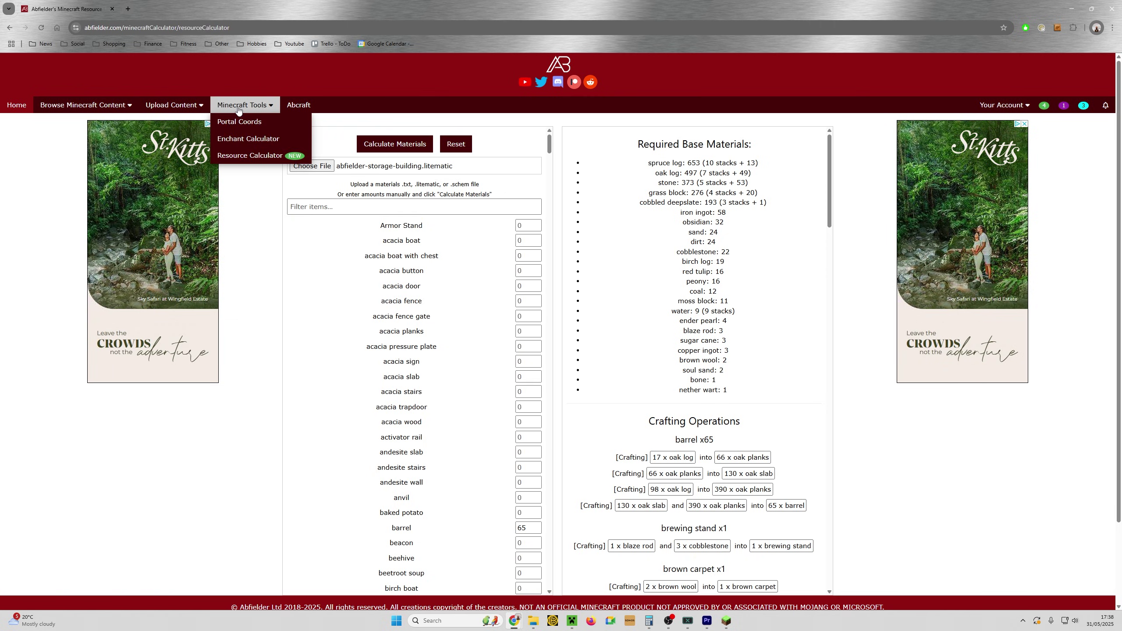